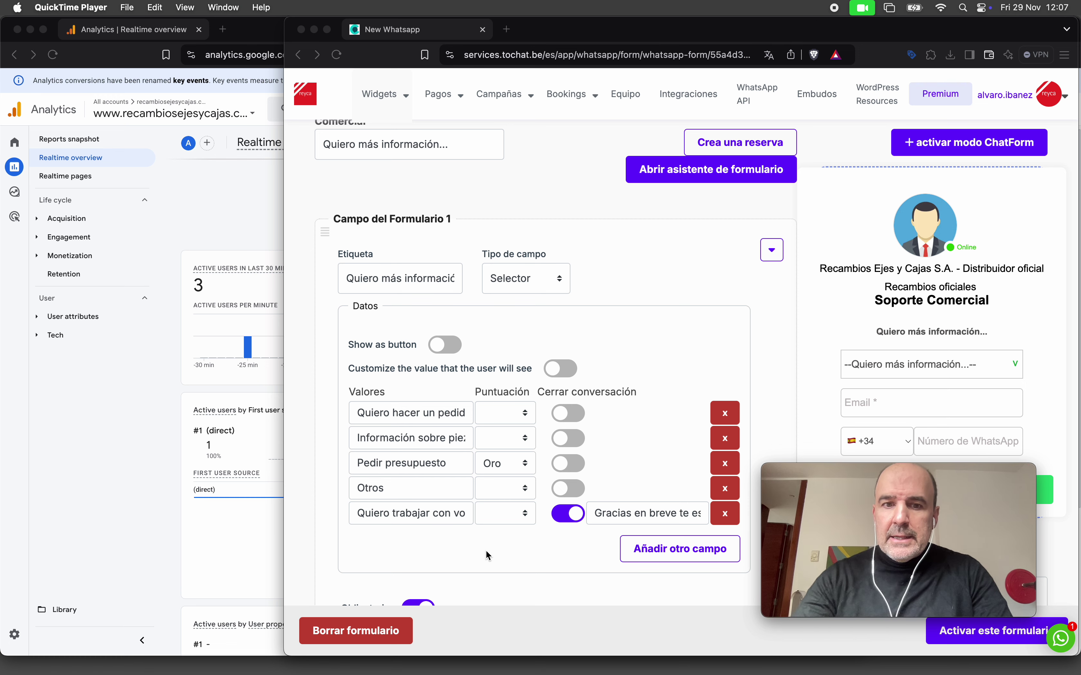
Step: Examine the answer options of the form preview's selector and the Cerrar conversación settings in Campo del Formulario 1
click(500, 539)
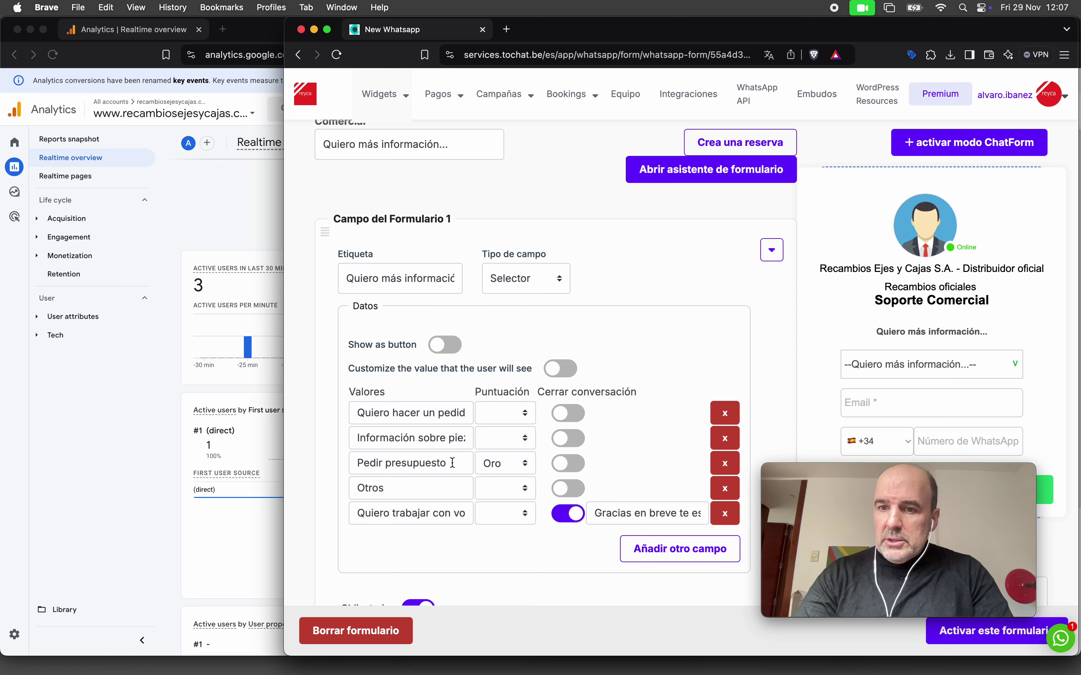
scroll(817, 364, down, 3)
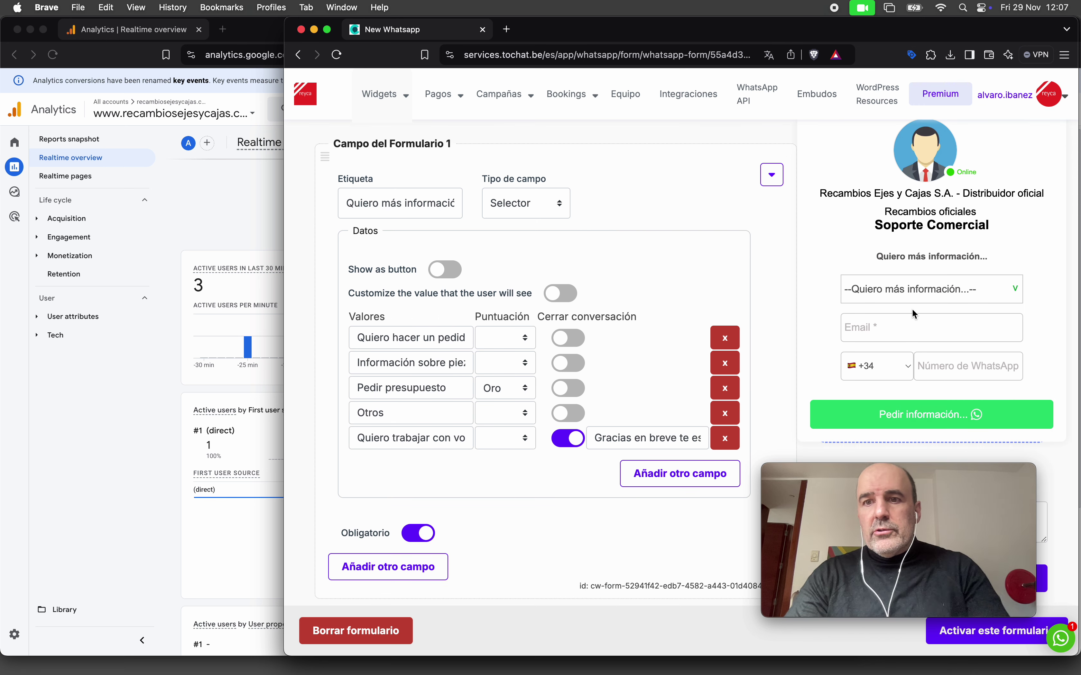
click(908, 290)
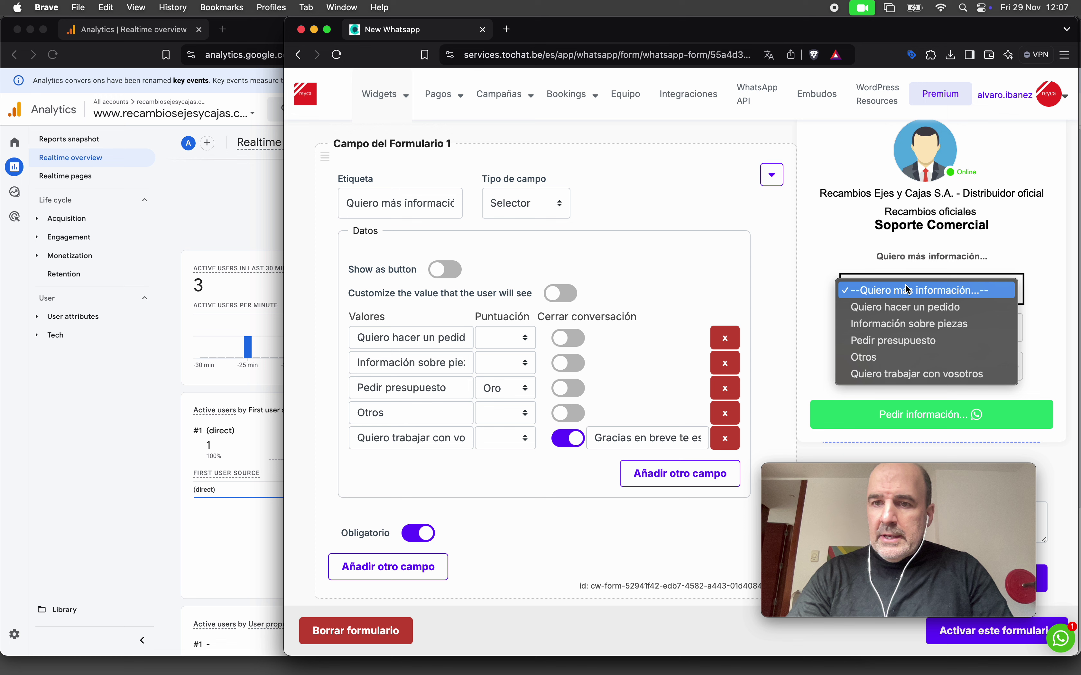
click(942, 381)
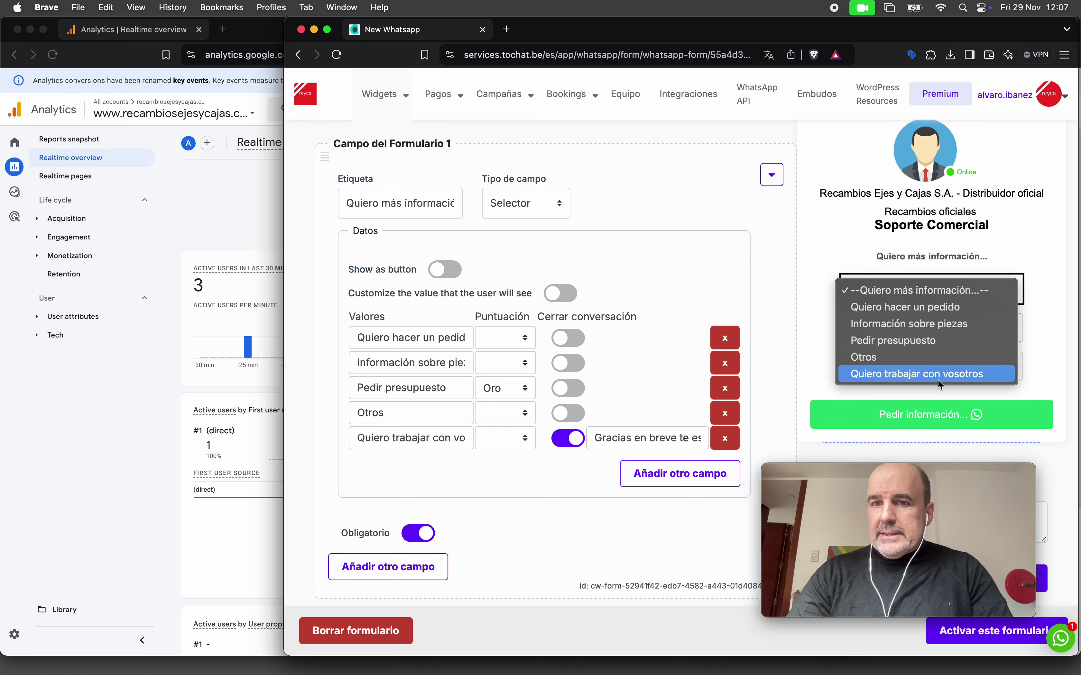
click(792, 354)
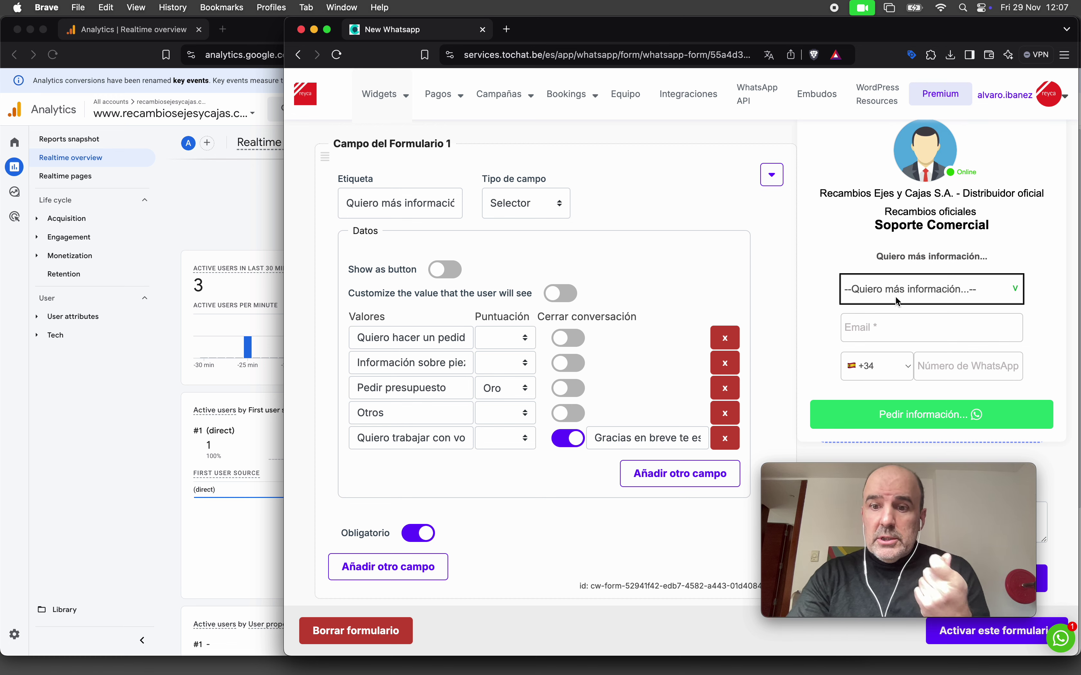
click(794, 315)
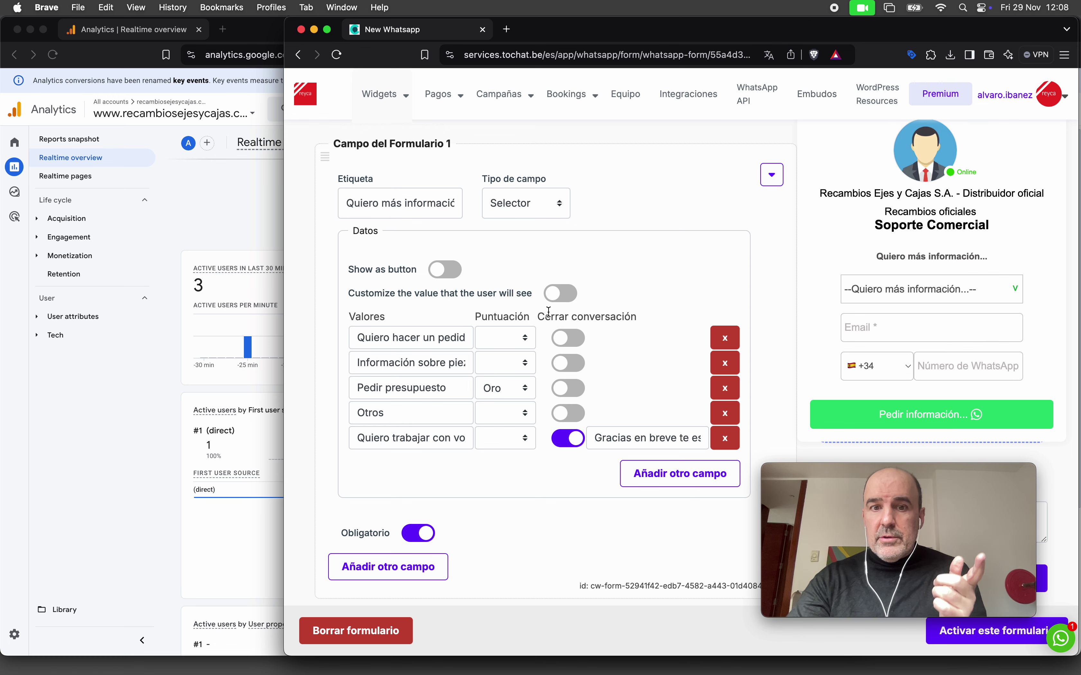
triple_click(587, 317)
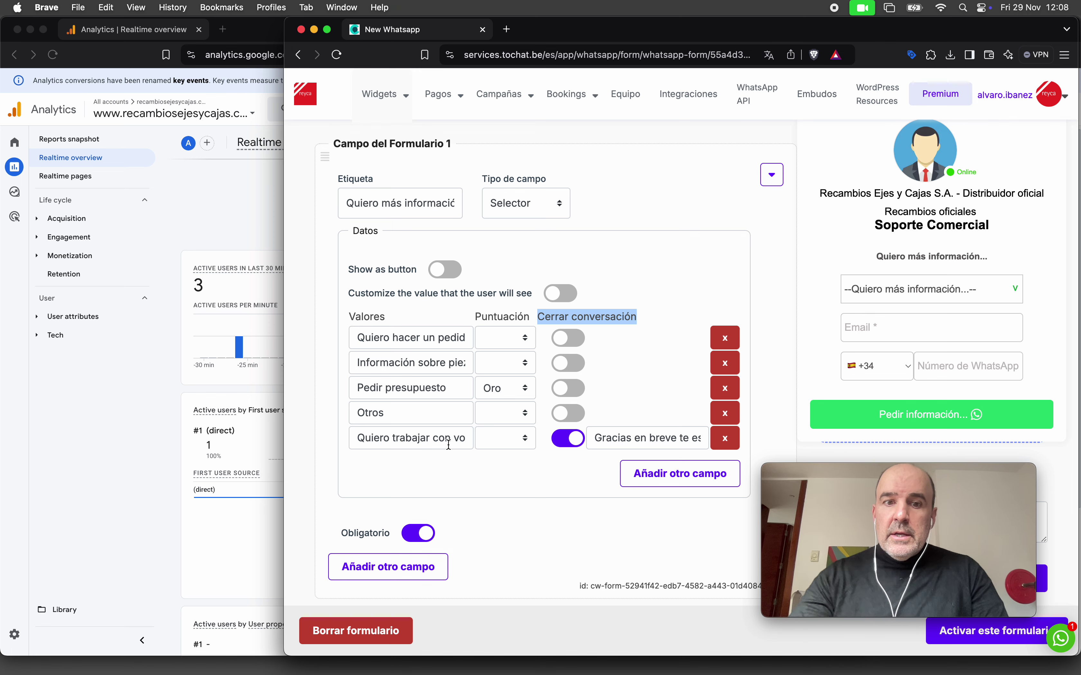
Step: Switch to the Google Analytics window and inspect the chatwith event's parameters in the realtime event count card
click(127, 457)
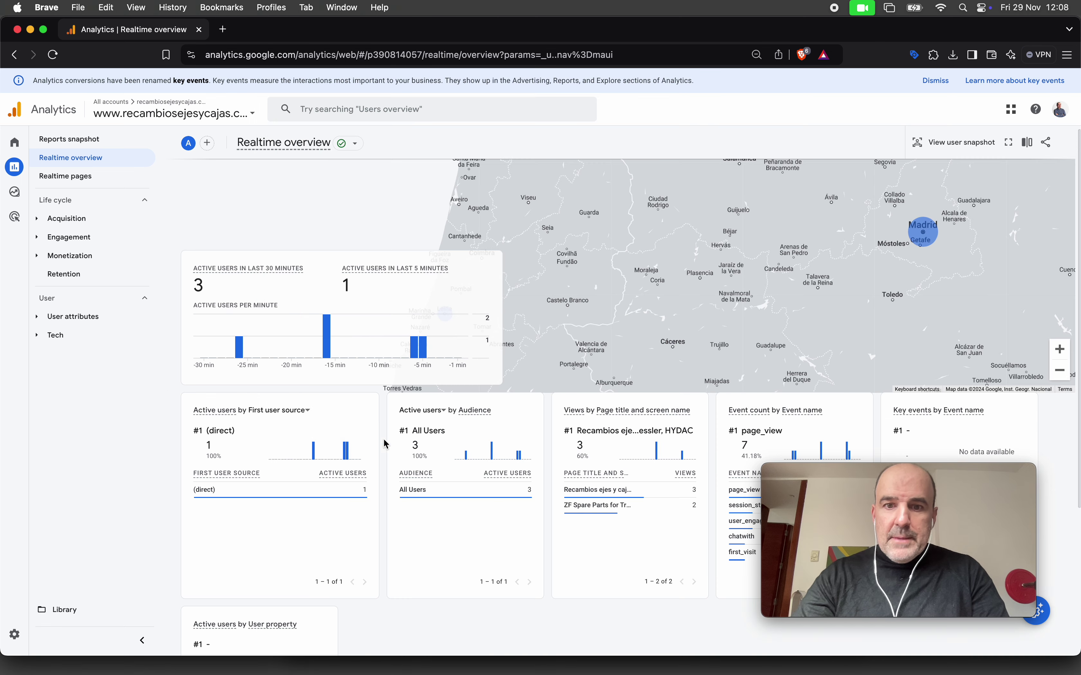
scroll(607, 424, down, 5)
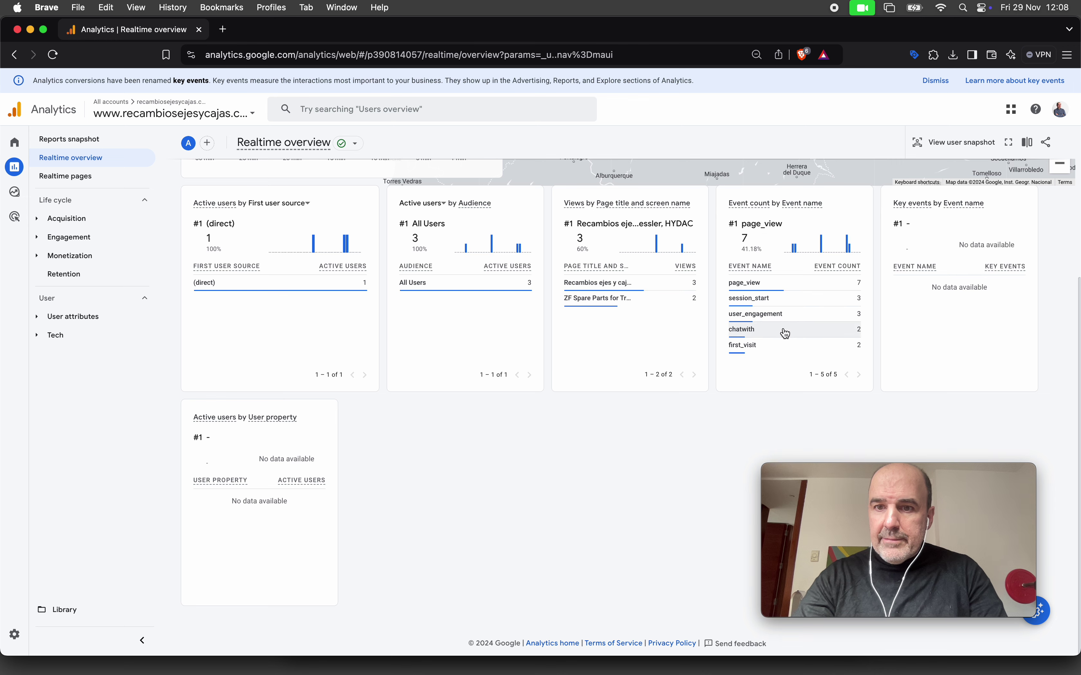
click(783, 330)
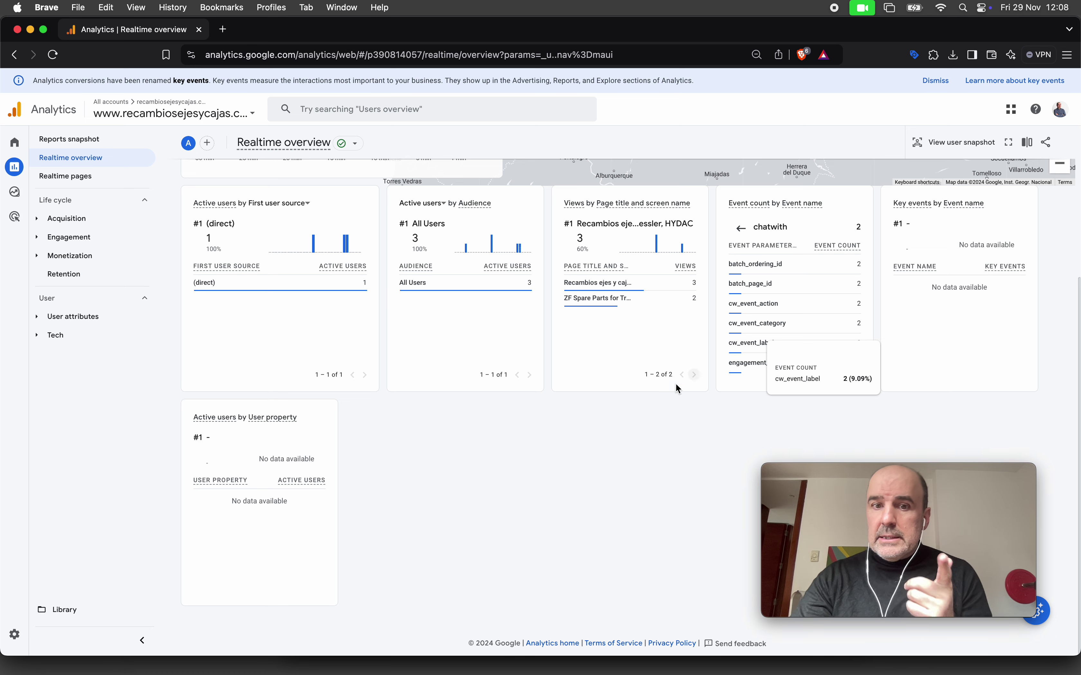
scroll(598, 452, up, 5)
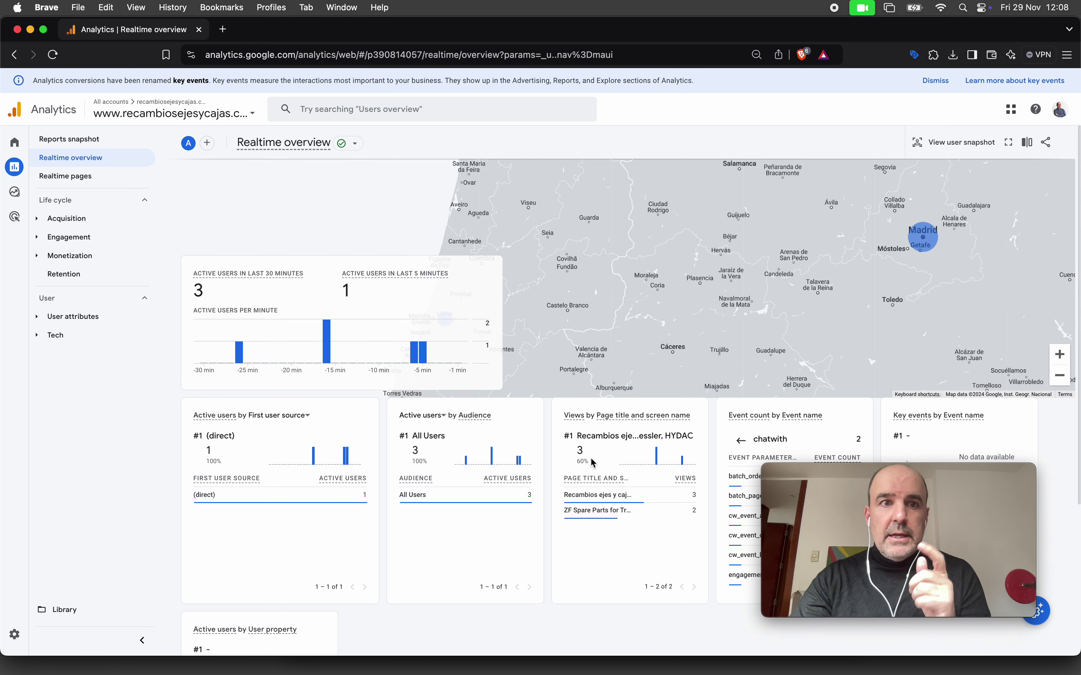
Step: Switch back to the tochat.be form window, widen it and open the Leads list of the Recambios originales widget
click(342, 7)
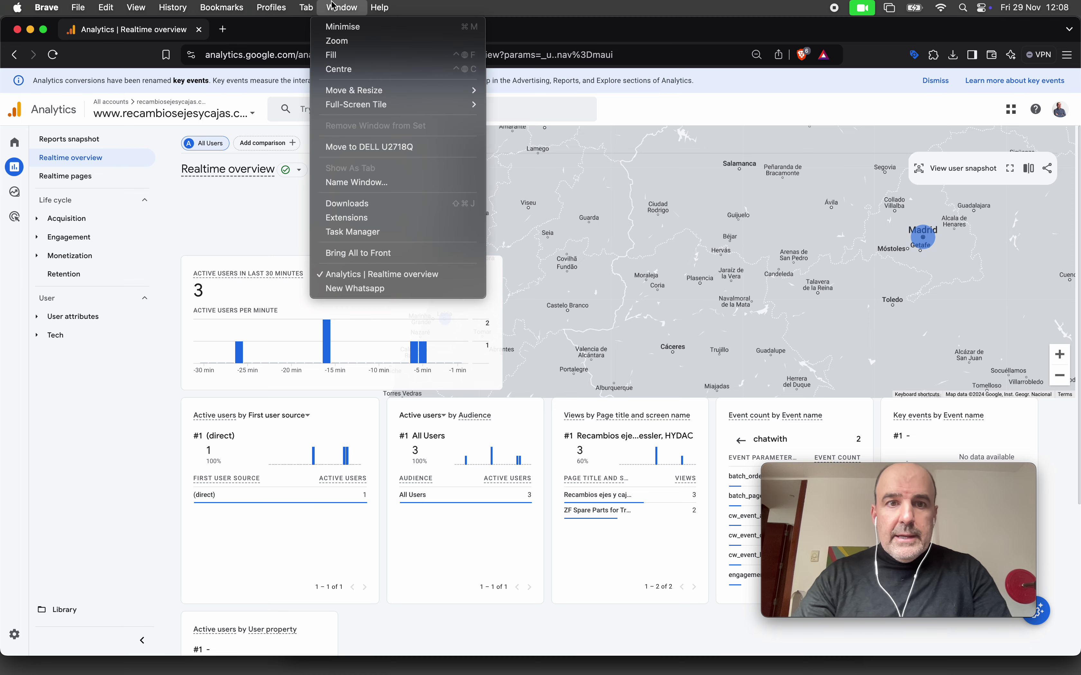
click(385, 291)
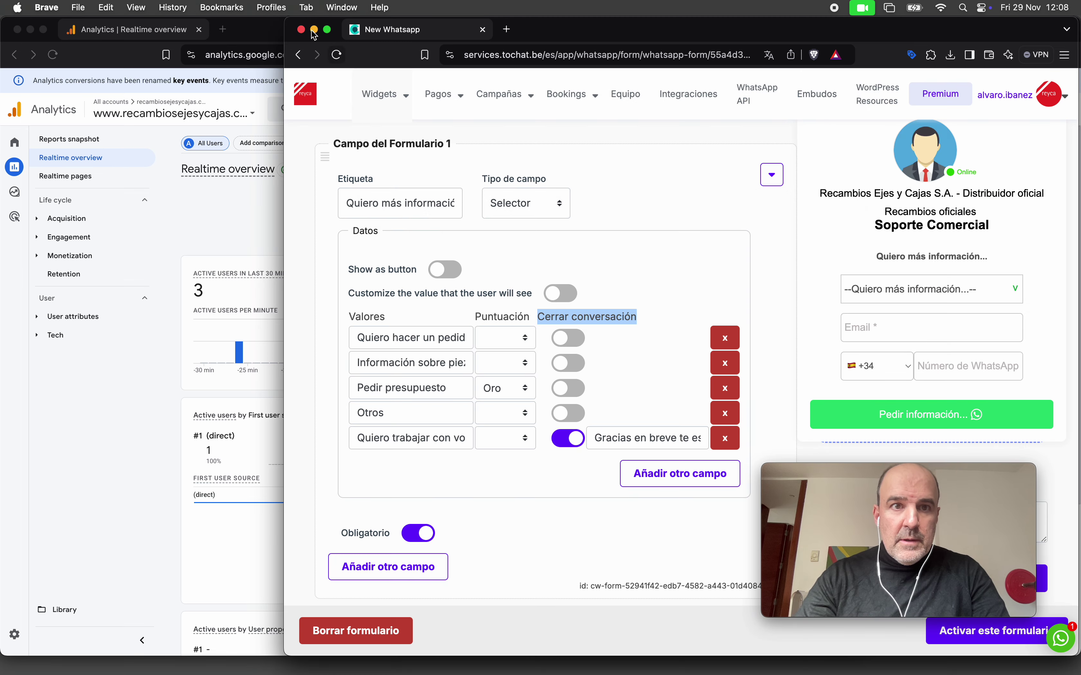
drag(284, 19, 62, 20)
scroll(447, 138, up, 4)
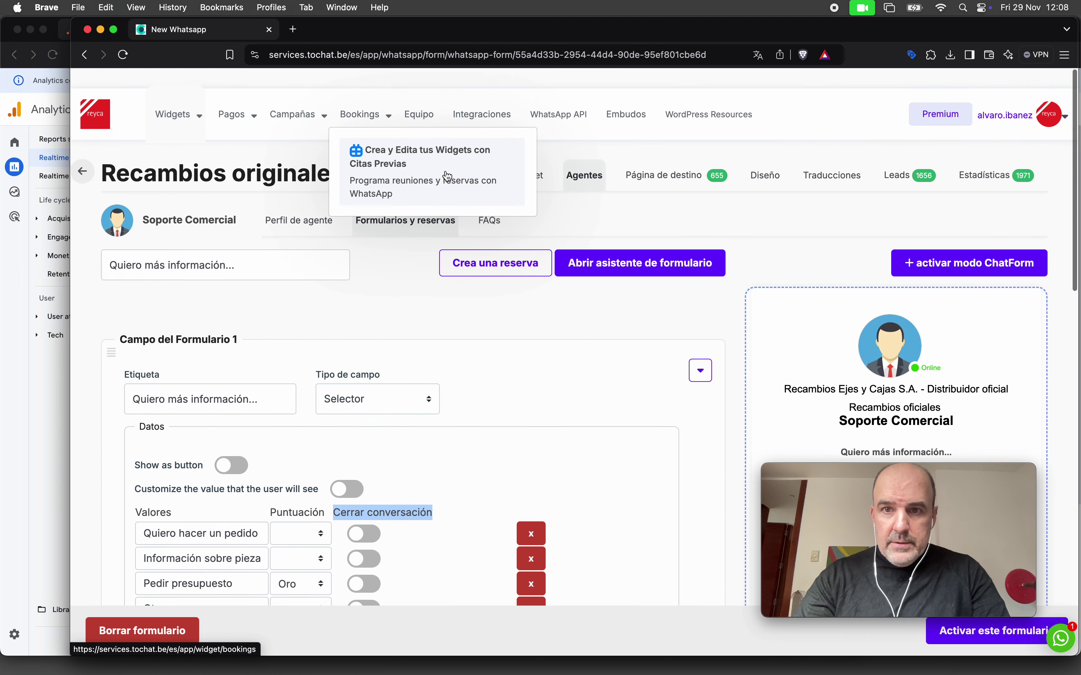
click(900, 157)
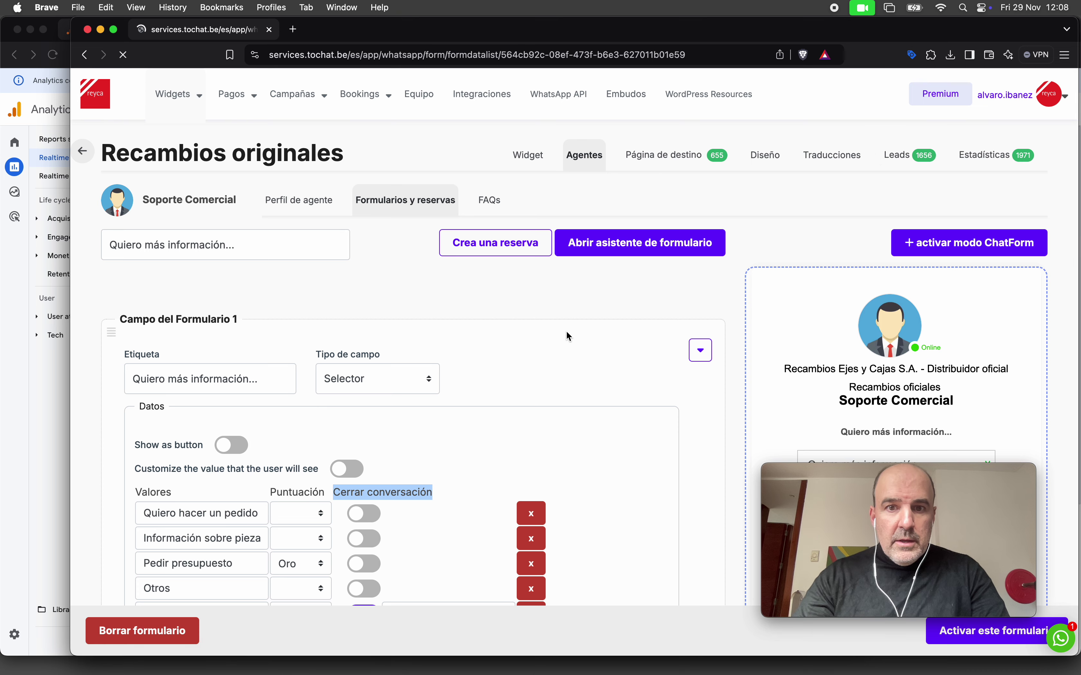
scroll(567, 333, down, 2)
scroll(568, 336, down, 2)
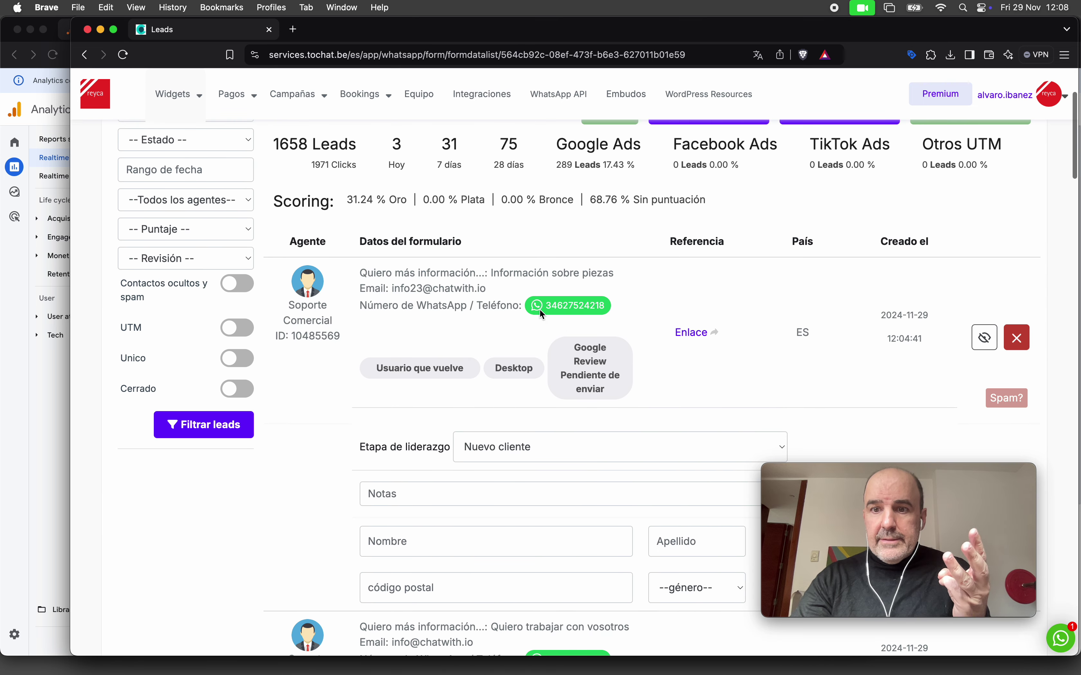
Step: Review the Quiero más información answers given by the three most recent leads
drag(515, 273, 587, 273)
scroll(587, 273, down, 3)
scroll(587, 274, down, 3)
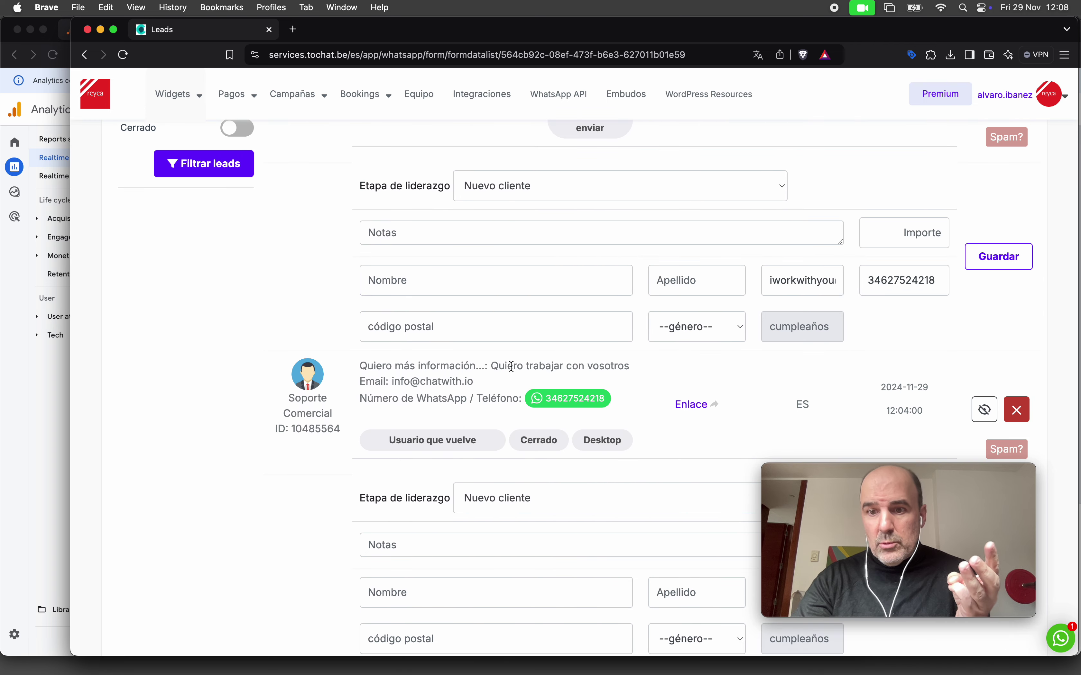
drag(491, 367, 585, 368)
scroll(594, 371, down, 7)
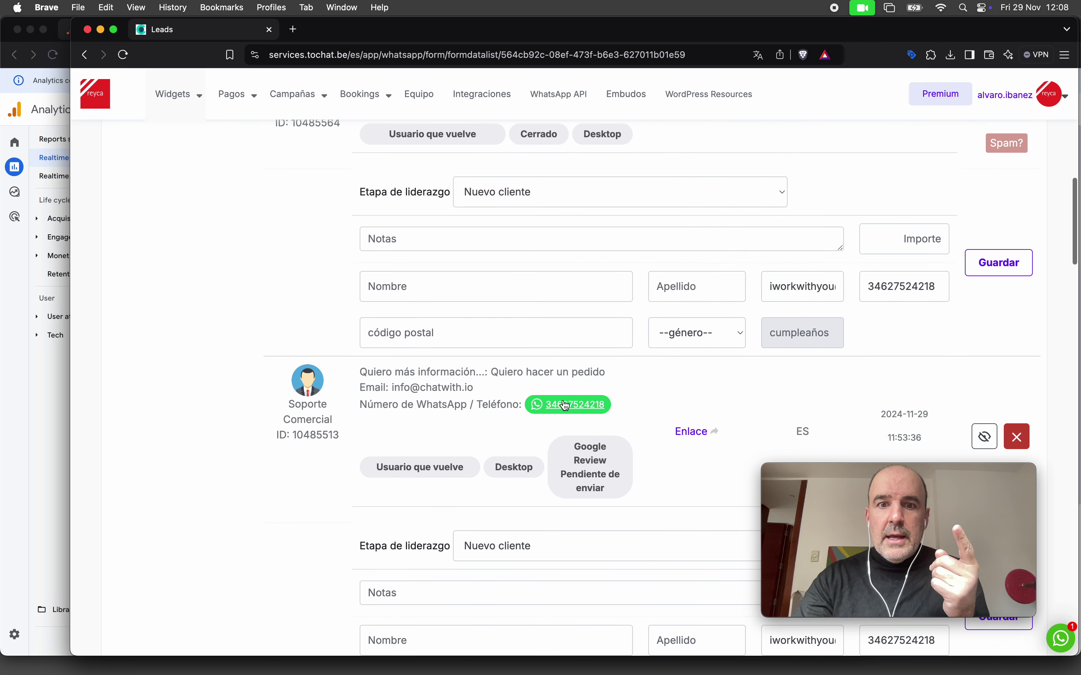
drag(491, 372, 606, 372)
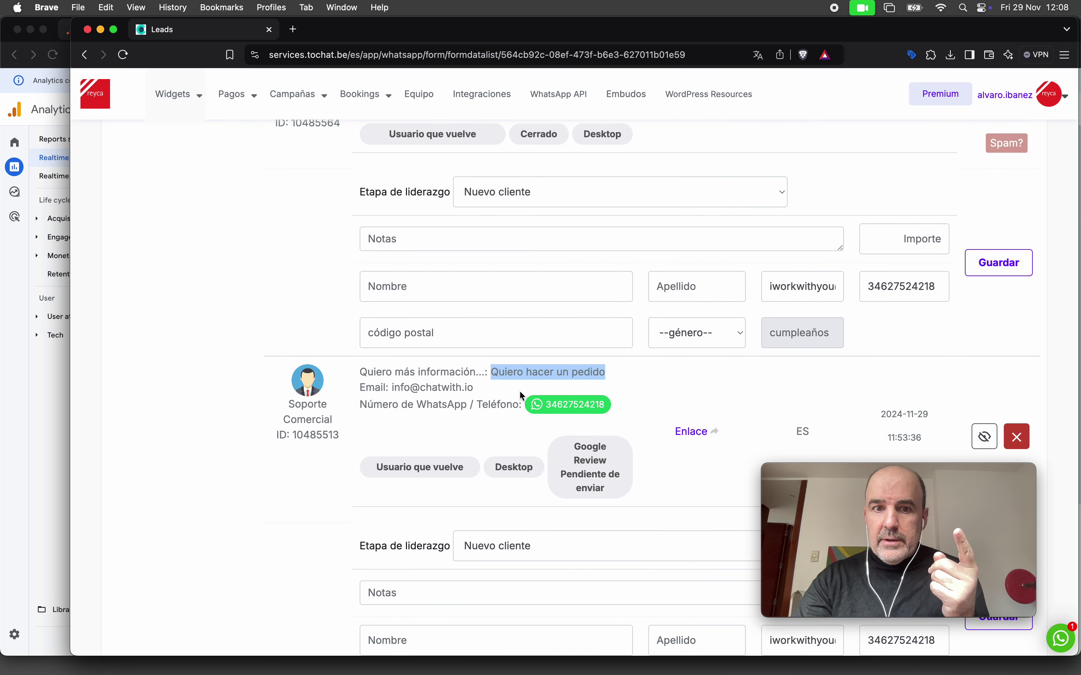
Step: Compare the email addresses and Cerrado tags of the three most recent leads
drag(474, 388, 392, 388)
scroll(469, 304, up, 5)
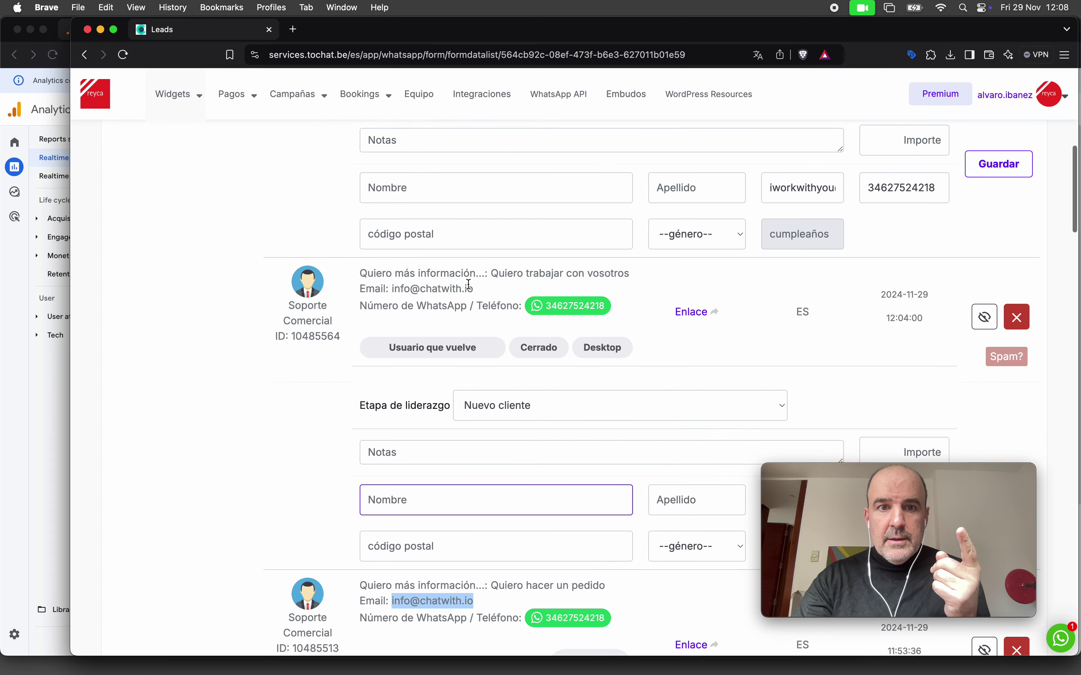
drag(474, 326, 446, 267)
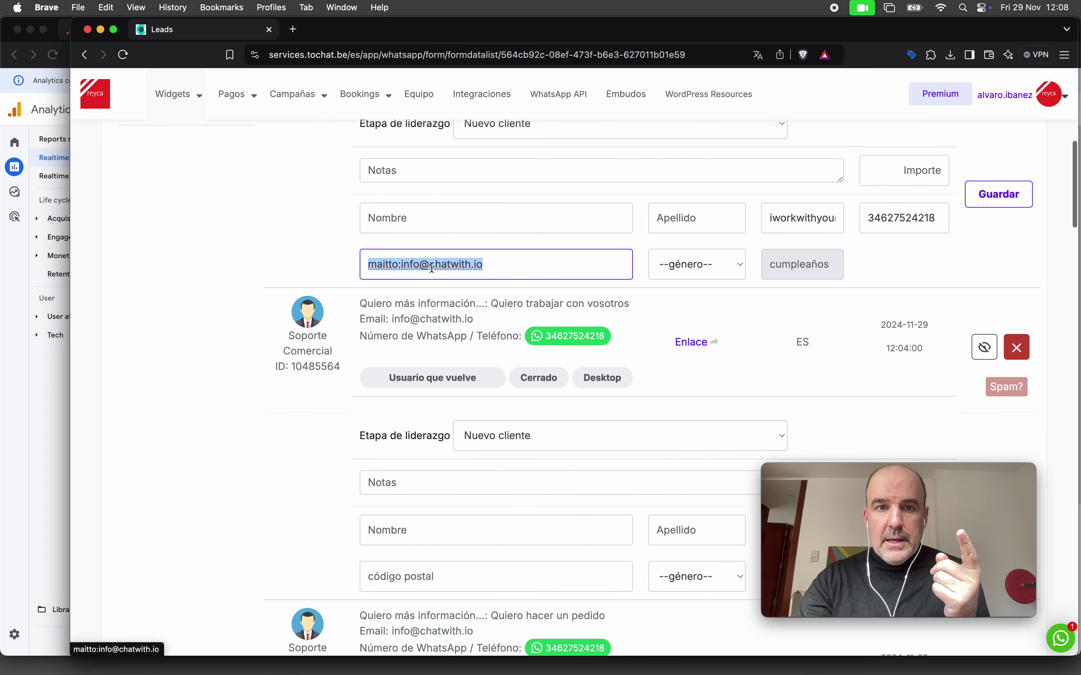
scroll(447, 267, up, 6)
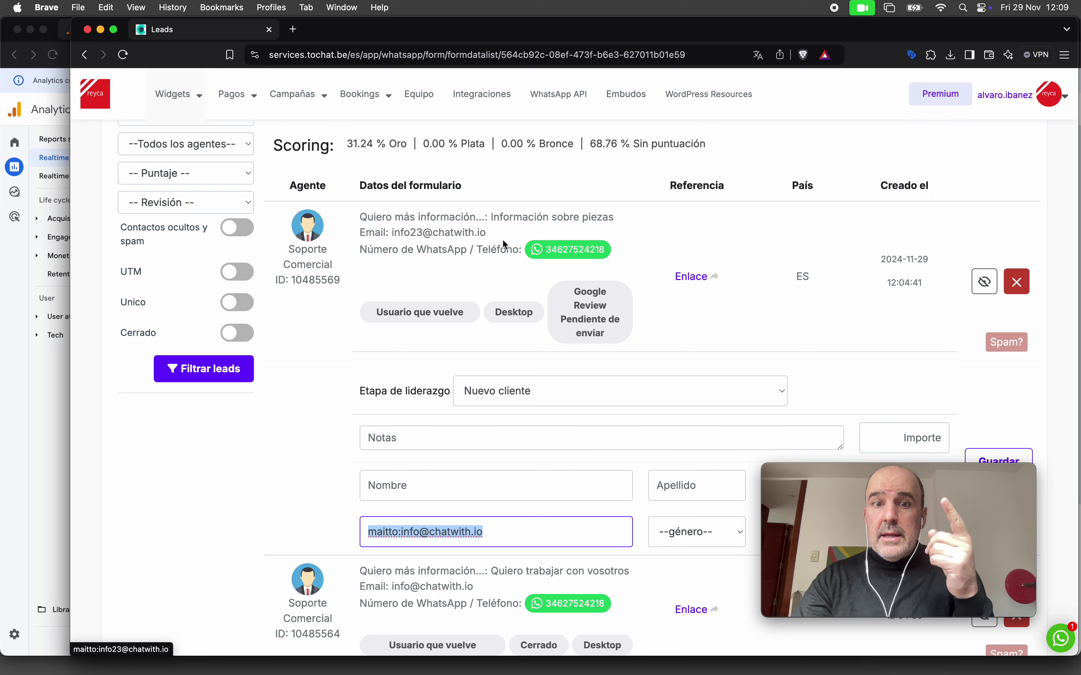
scroll(522, 304, down, 2)
scroll(533, 337, down, 7)
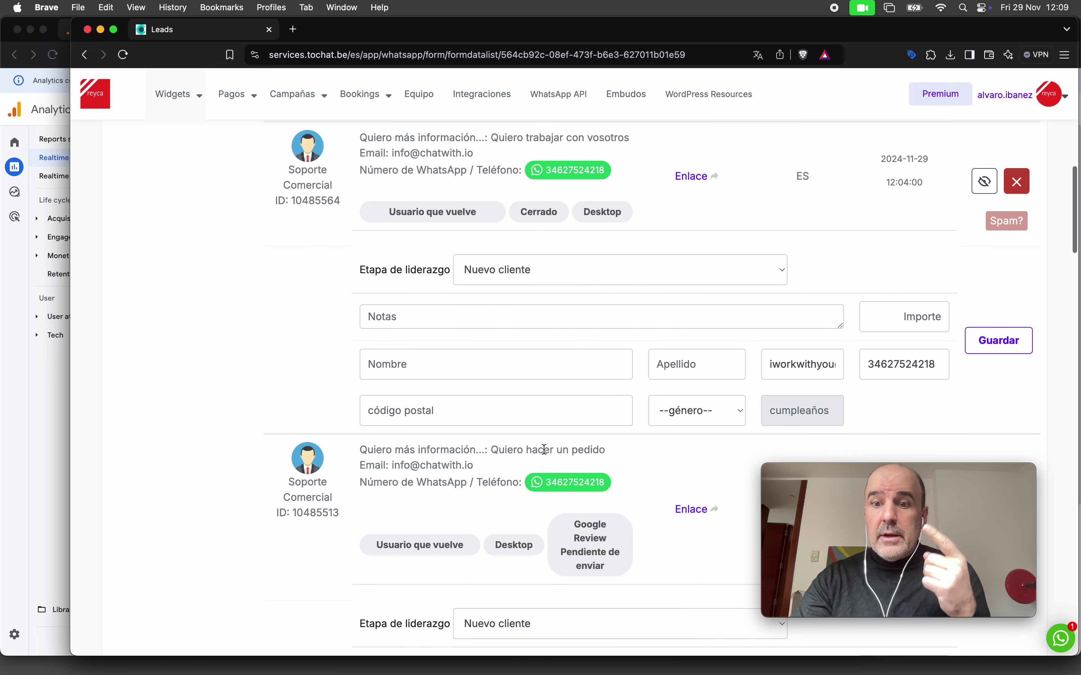
click(532, 409)
scroll(532, 409, up, 4)
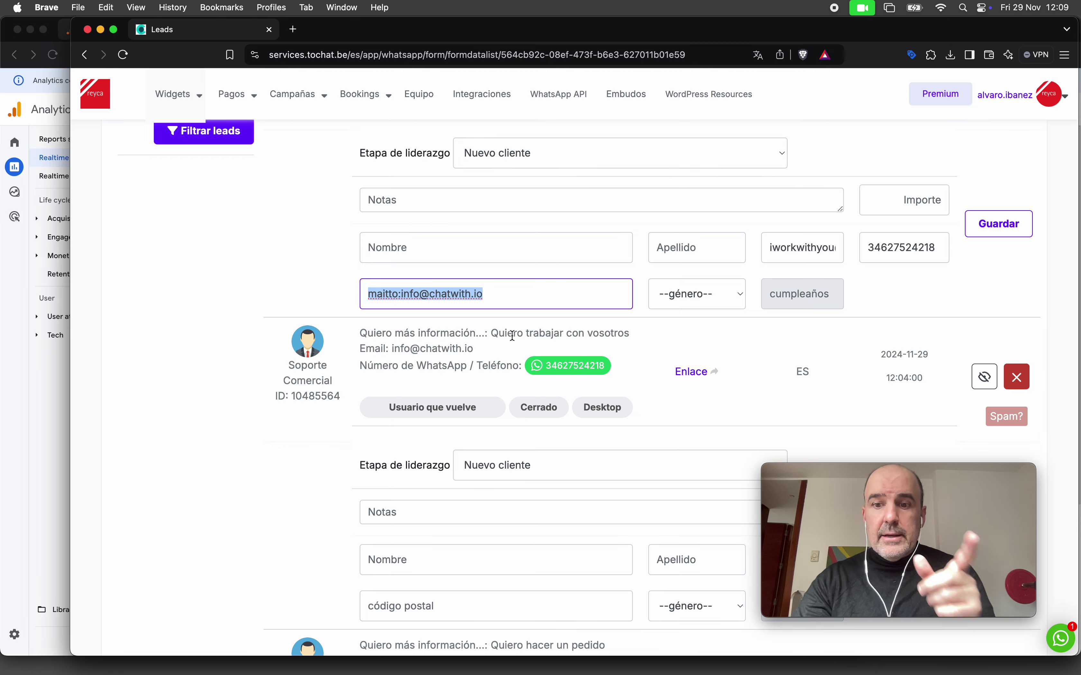
Step: Switch to the Google Analytics window and recheck the chatwith event parameters in the Realtime overview
click(42, 397)
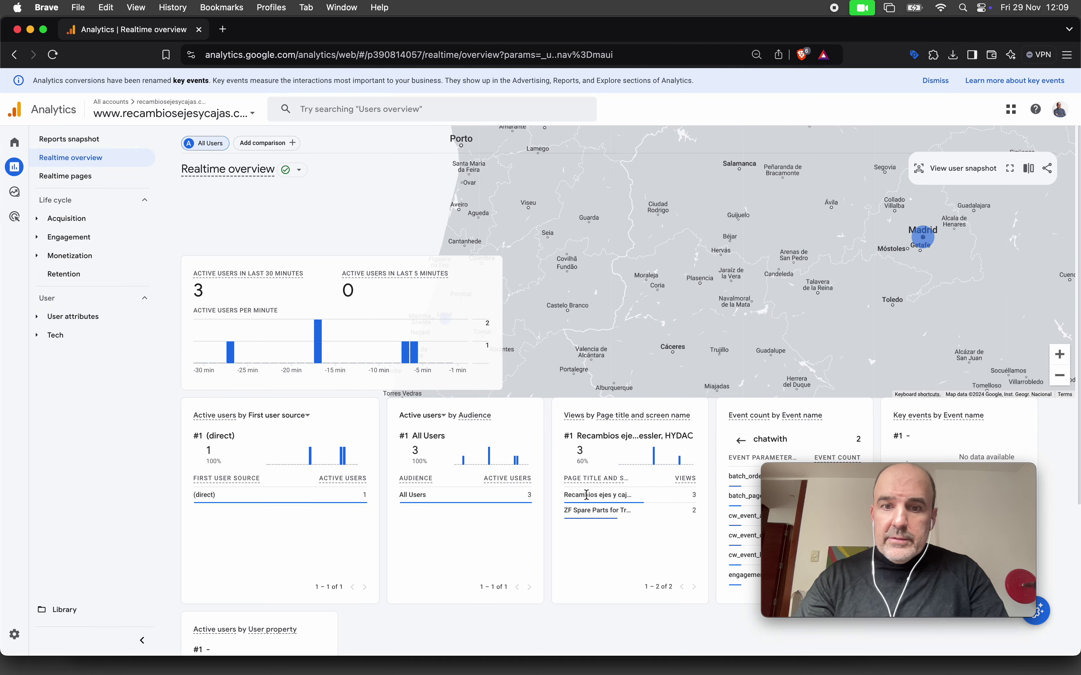
scroll(586, 494, down, 5)
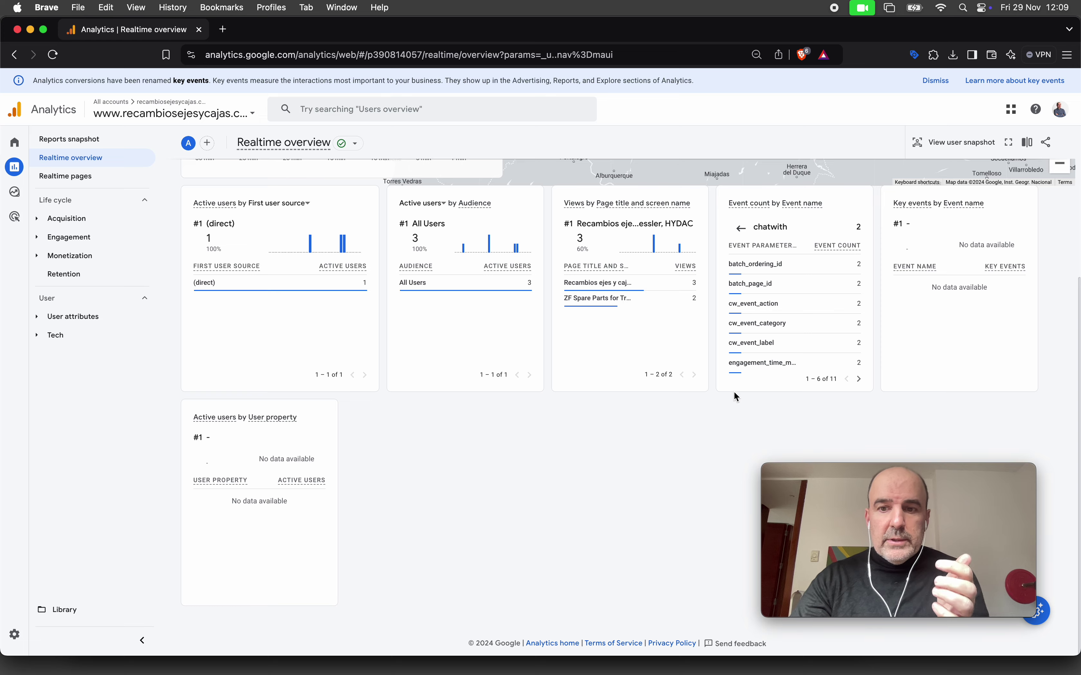
scroll(686, 504, up, 5)
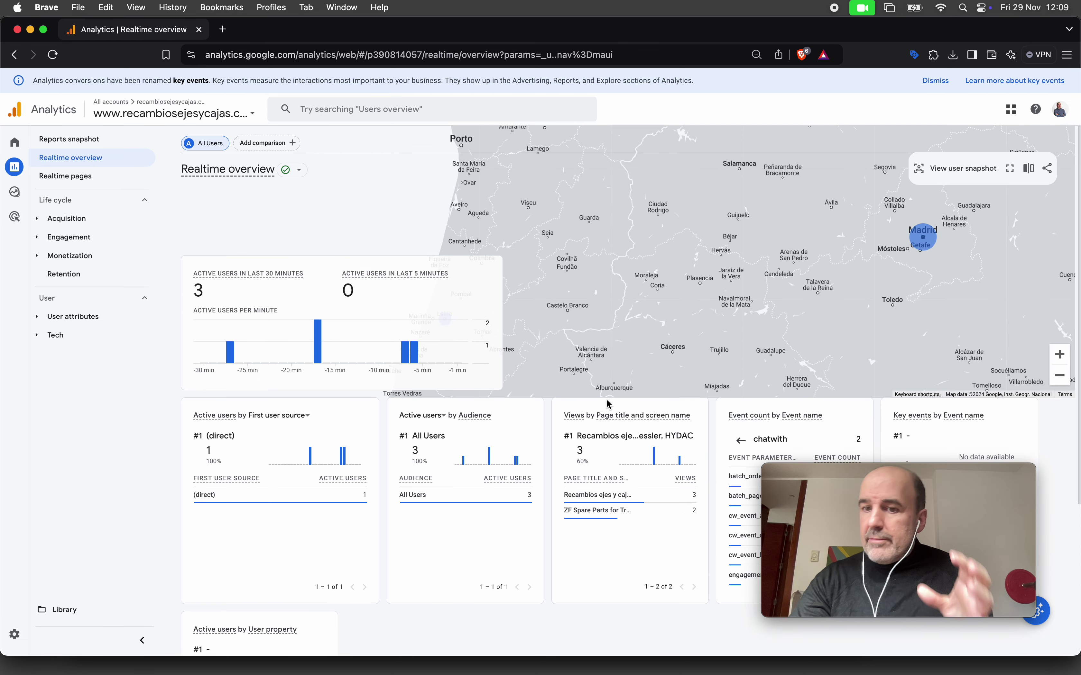
Step: Return to the tochat.be Leads window and open the Soporte Comercial agent's form for editing
click(342, 7)
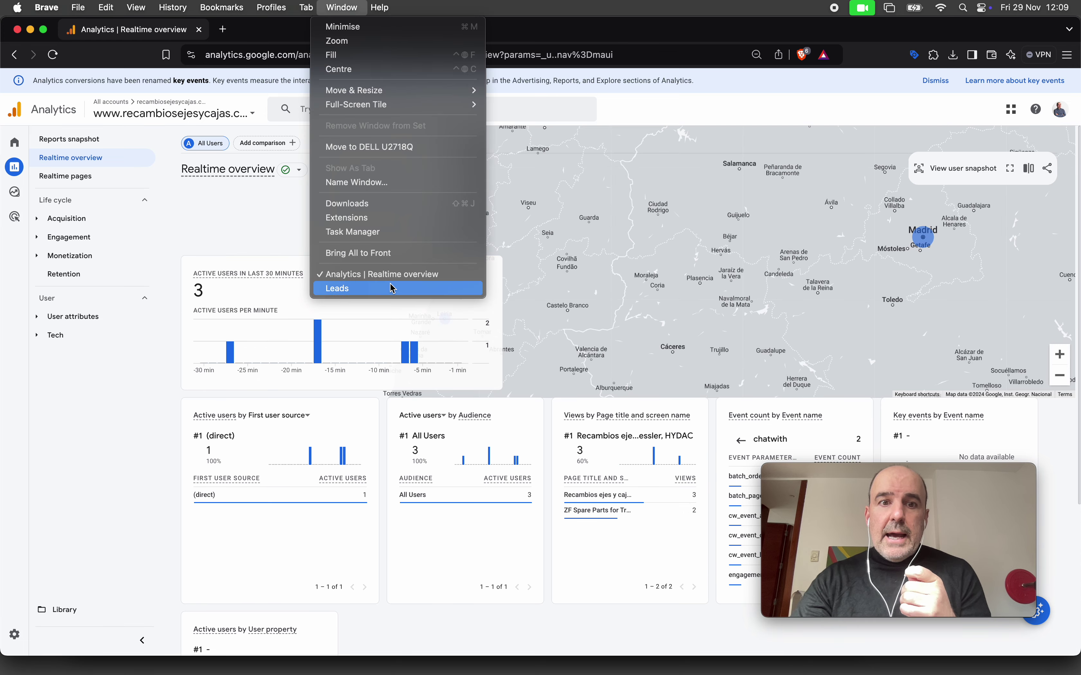
click(438, 288)
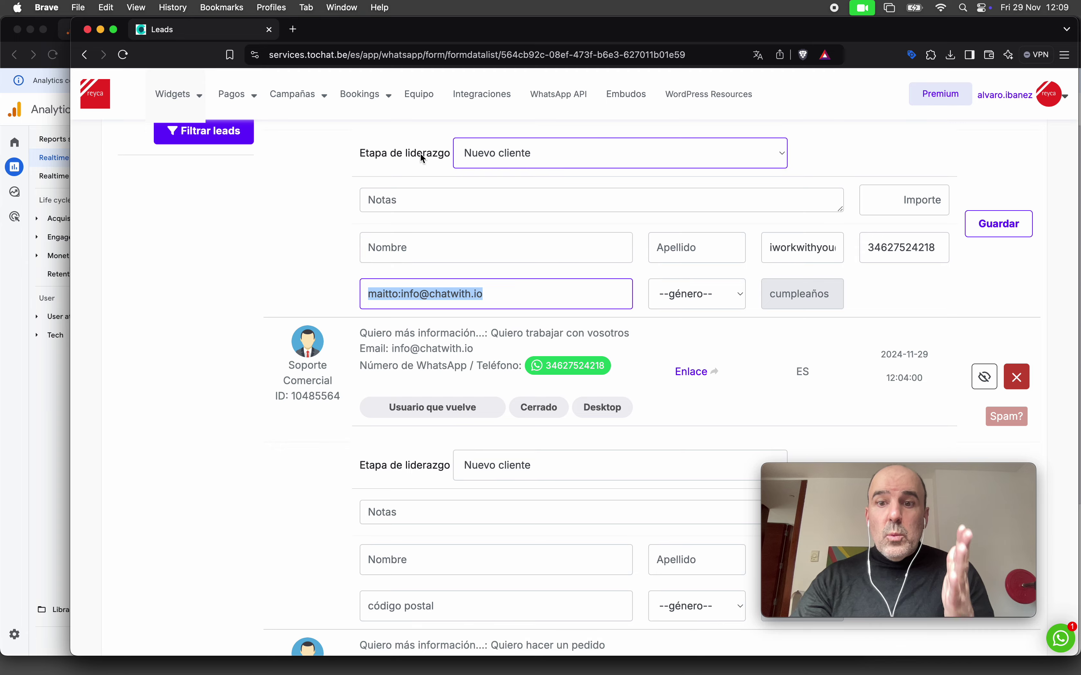
scroll(498, 212, up, 10)
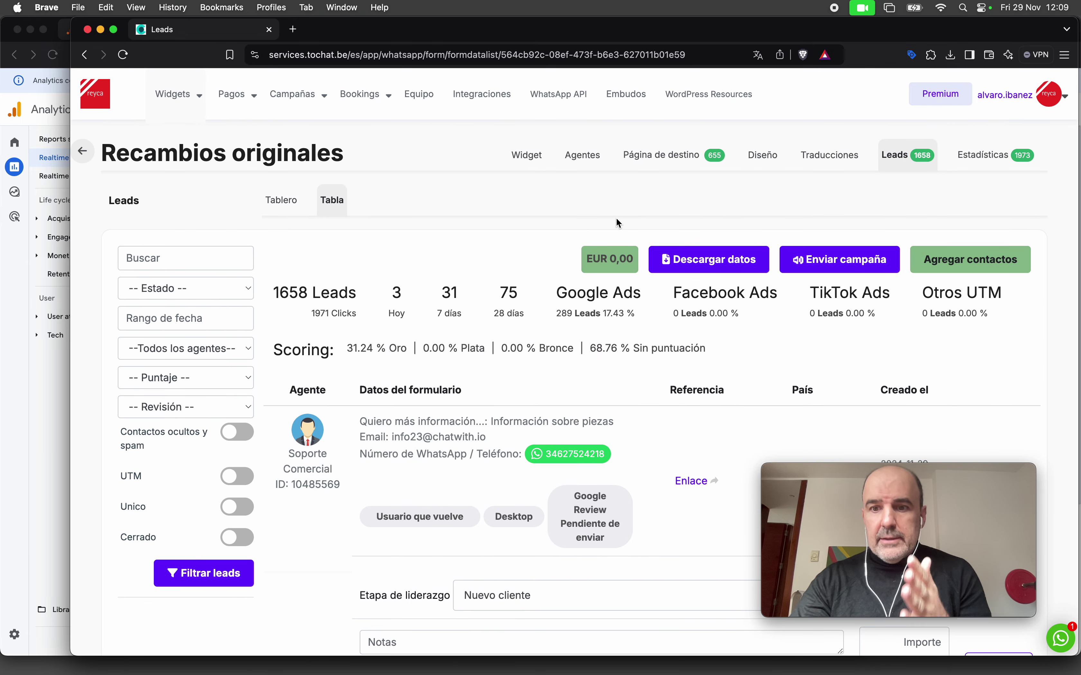
click(591, 171)
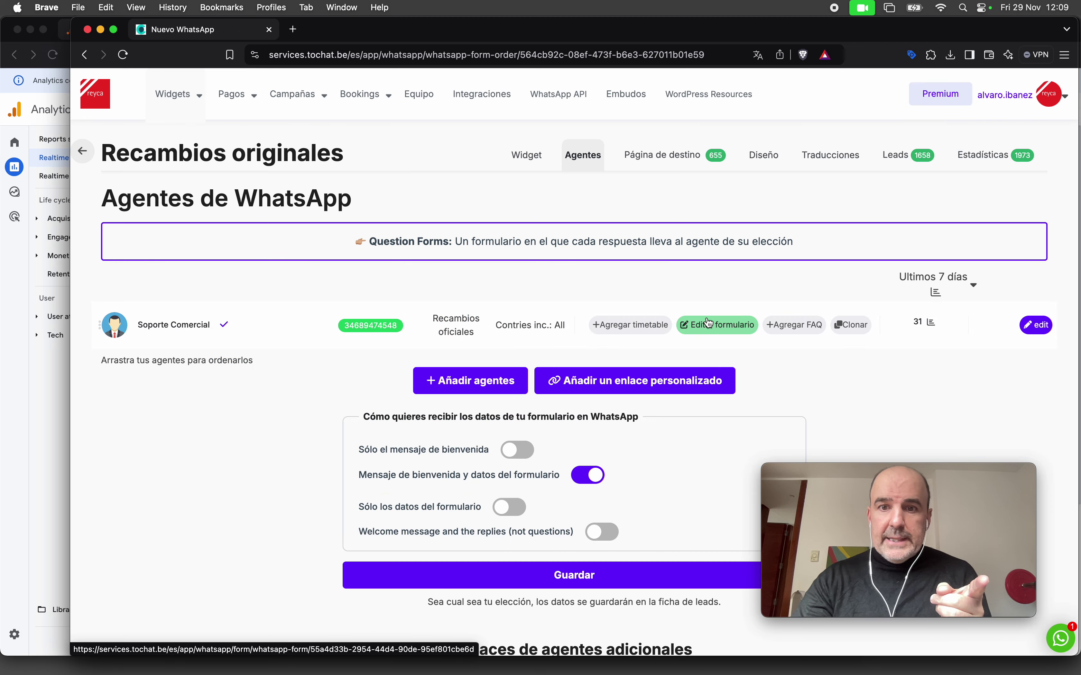
click(710, 323)
Step: Examine the Cerrar conversación setting and closing message of the "Quiero trabajar con vosotros" option
scroll(602, 355, down, 5)
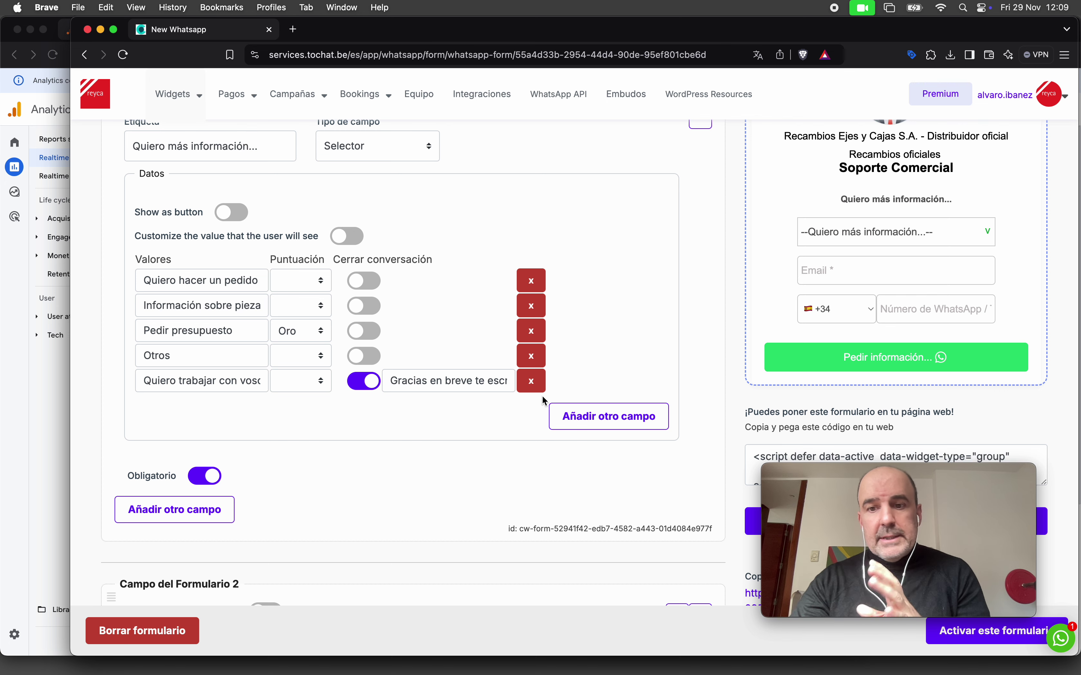
triple_click(459, 384)
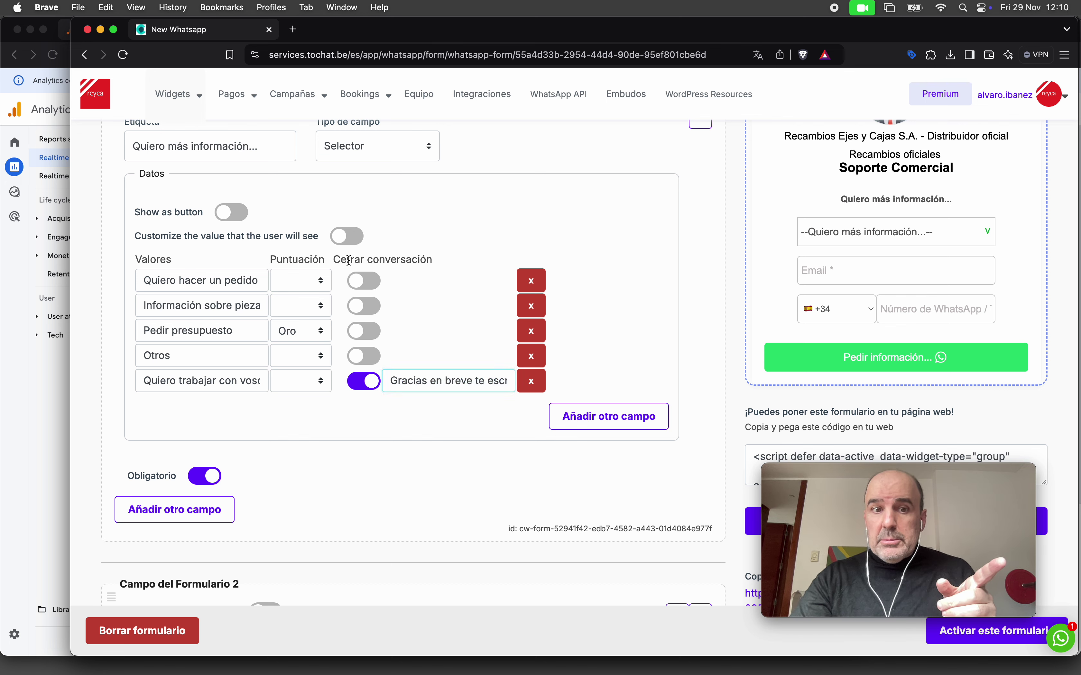
triple_click(392, 258)
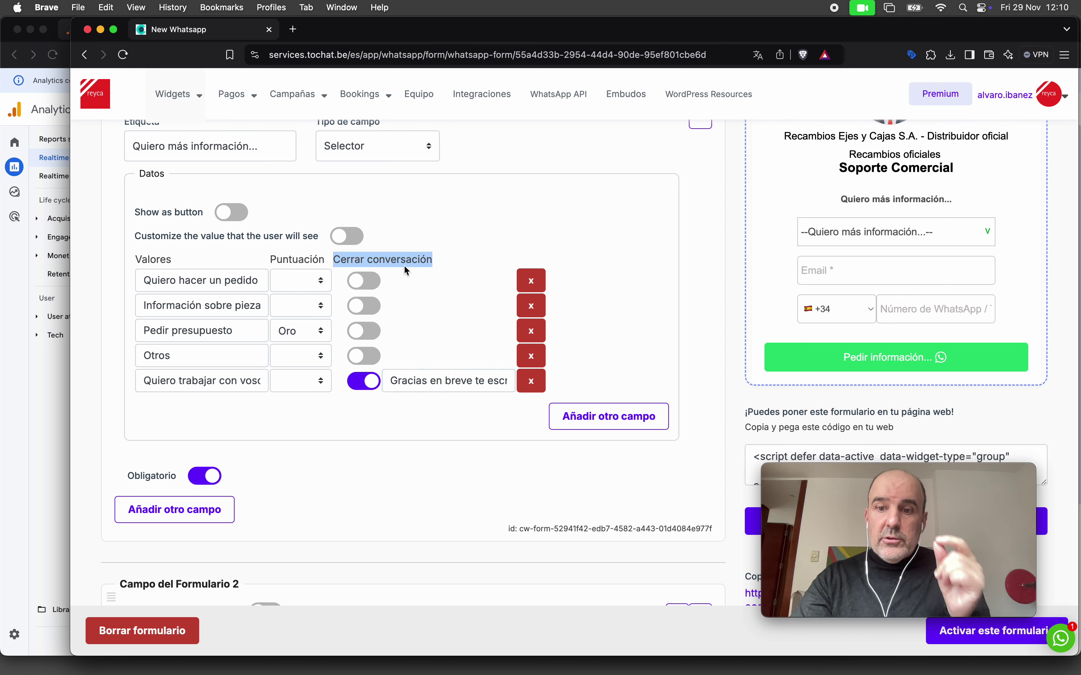